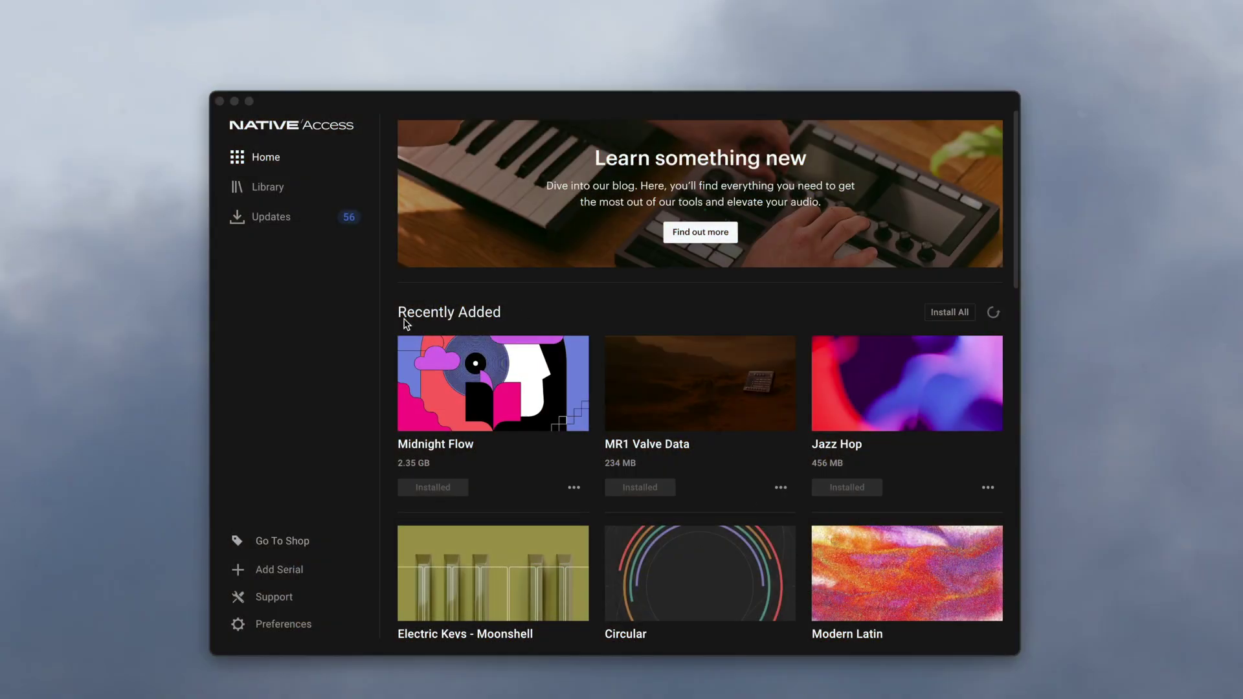
Step: Browse the Native Access Updates page listing 56 products with available updates
{"action": "left_click", "coordinate": [269, 220]}
{"action": "scroll", "coordinate": [619, 328], "scroll_direction": "down", "scroll_amount": 2}
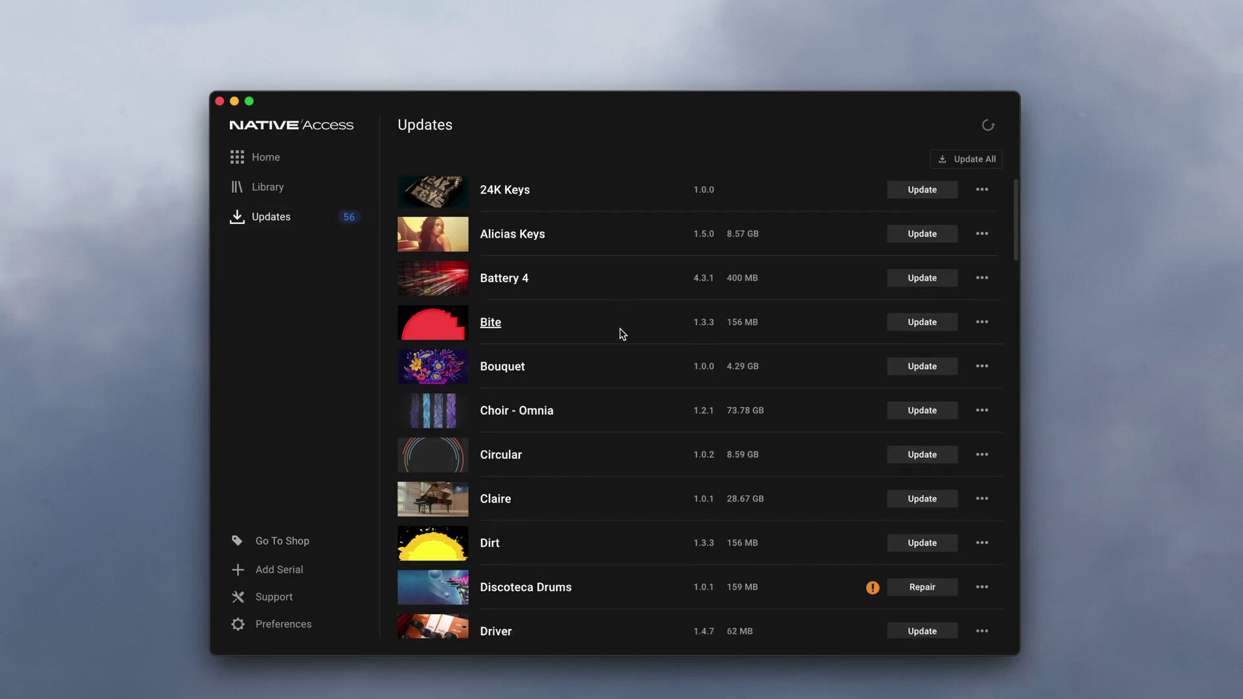
{"action": "scroll", "coordinate": [623, 356], "scroll_direction": "down", "scroll_amount": 5}
{"action": "scroll", "coordinate": [583, 421], "scroll_direction": "down", "scroll_amount": 2}
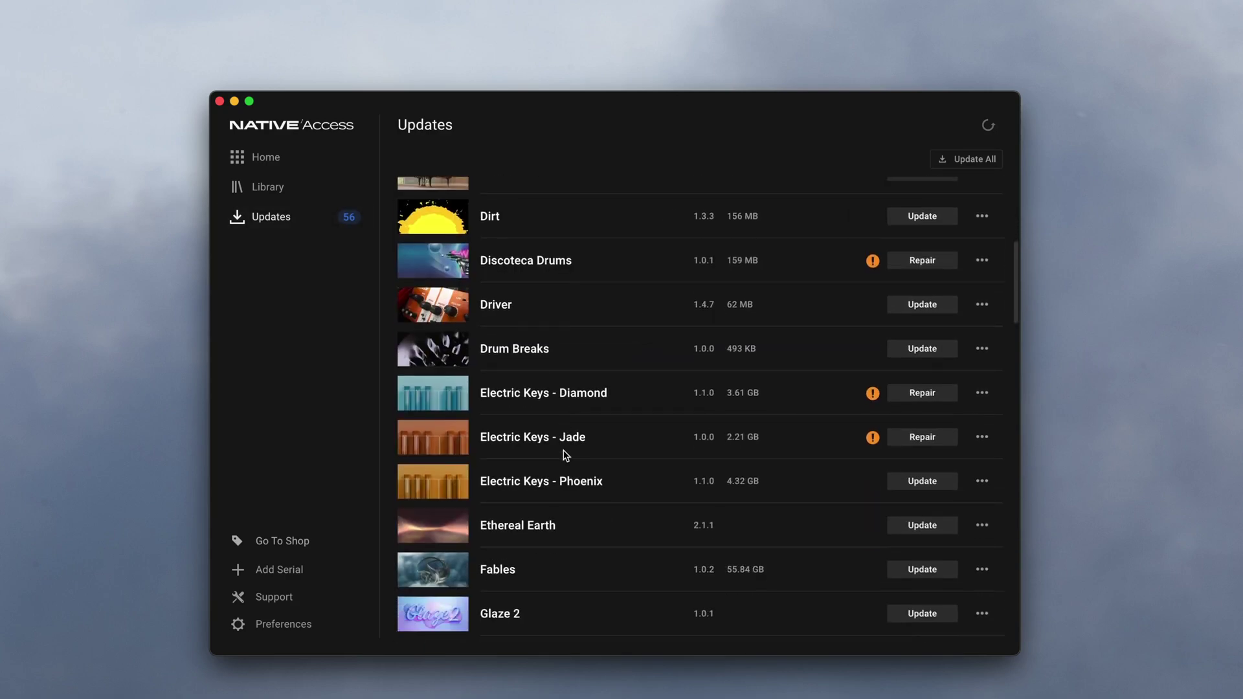
{"action": "scroll", "coordinate": [582, 506], "scroll_direction": "down", "scroll_amount": 2}
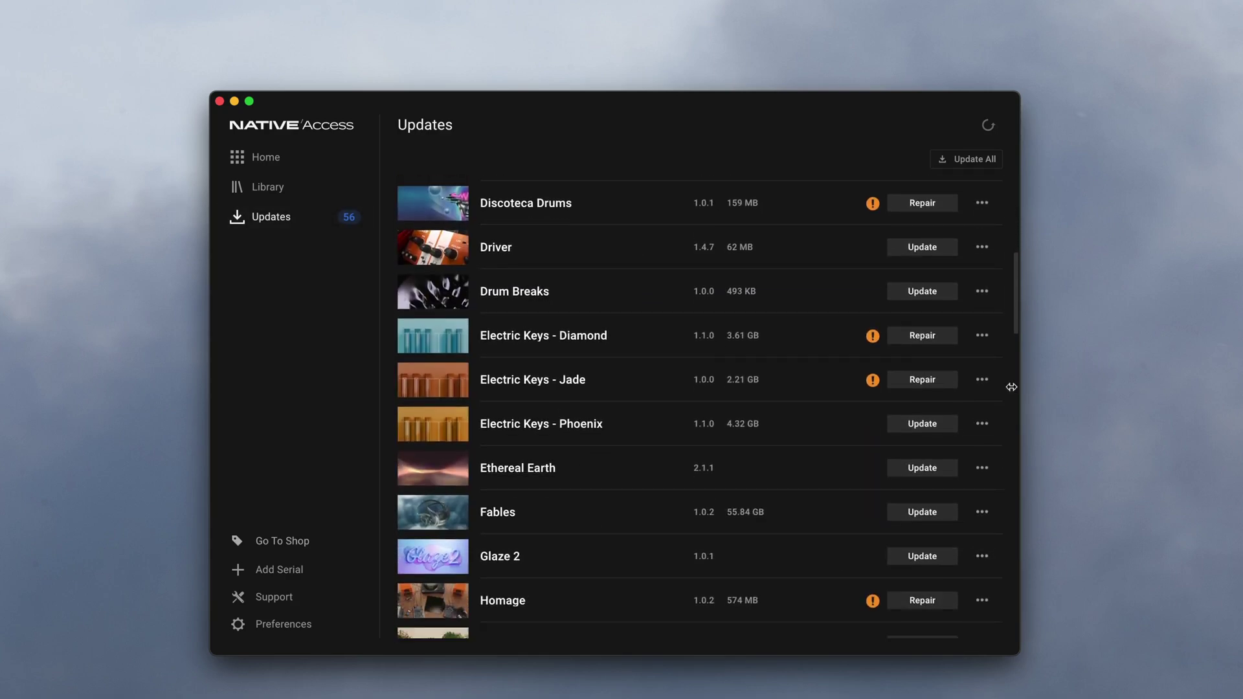
{"action": "scroll", "coordinate": [916, 460], "scroll_direction": "up", "scroll_amount": 2}
{"action": "scroll", "coordinate": [896, 348], "scroll_direction": "up", "scroll_amount": 7}
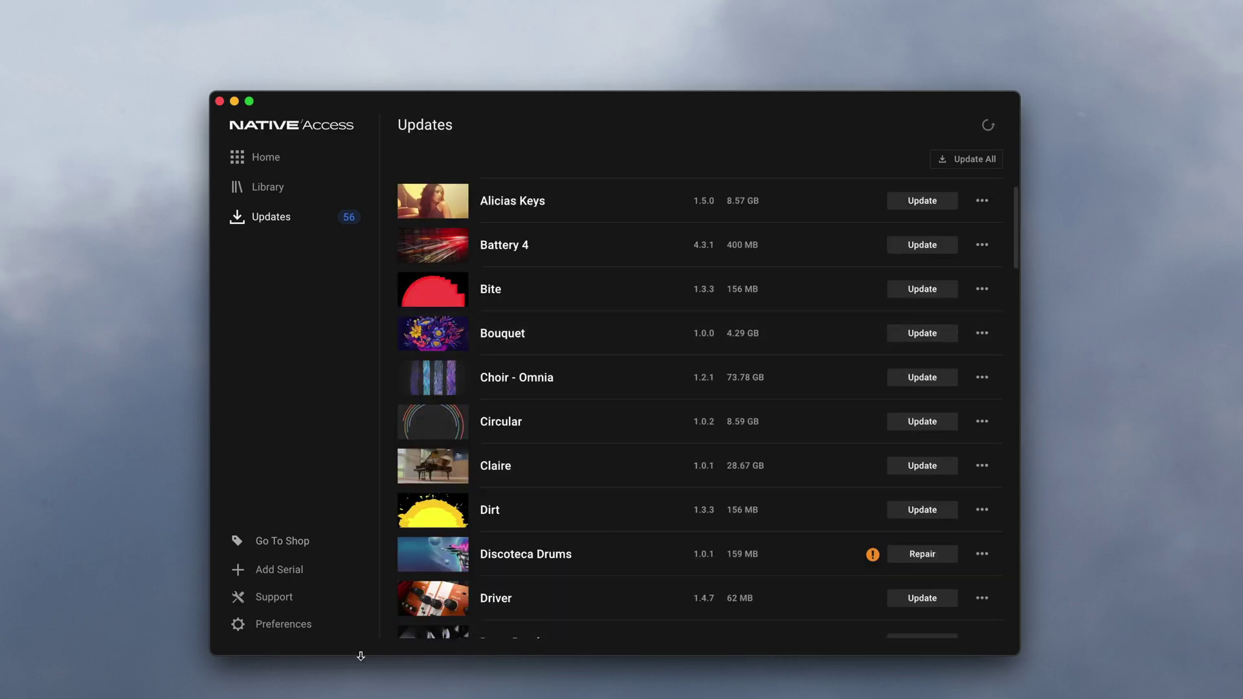
{"action": "left_click", "coordinate": [290, 618]}
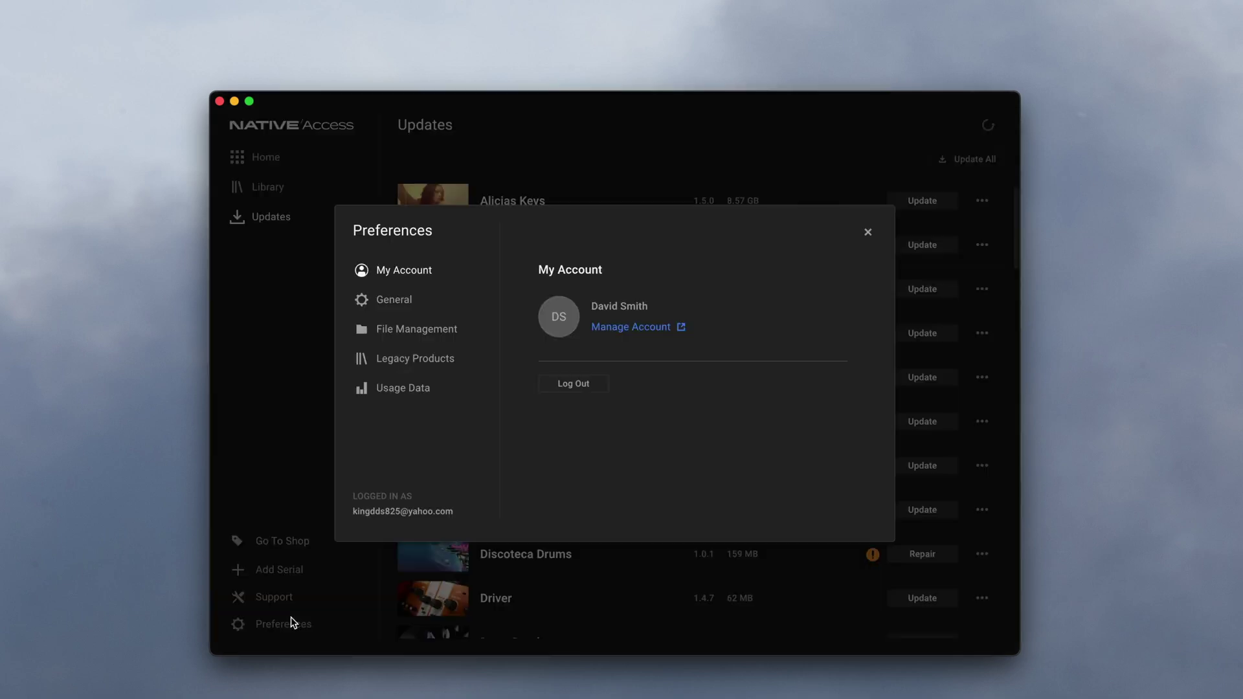
Step: Review the General and File Management preference pages in Native Access
{"action": "left_click", "coordinate": [408, 308]}
{"action": "left_click", "coordinate": [402, 333]}
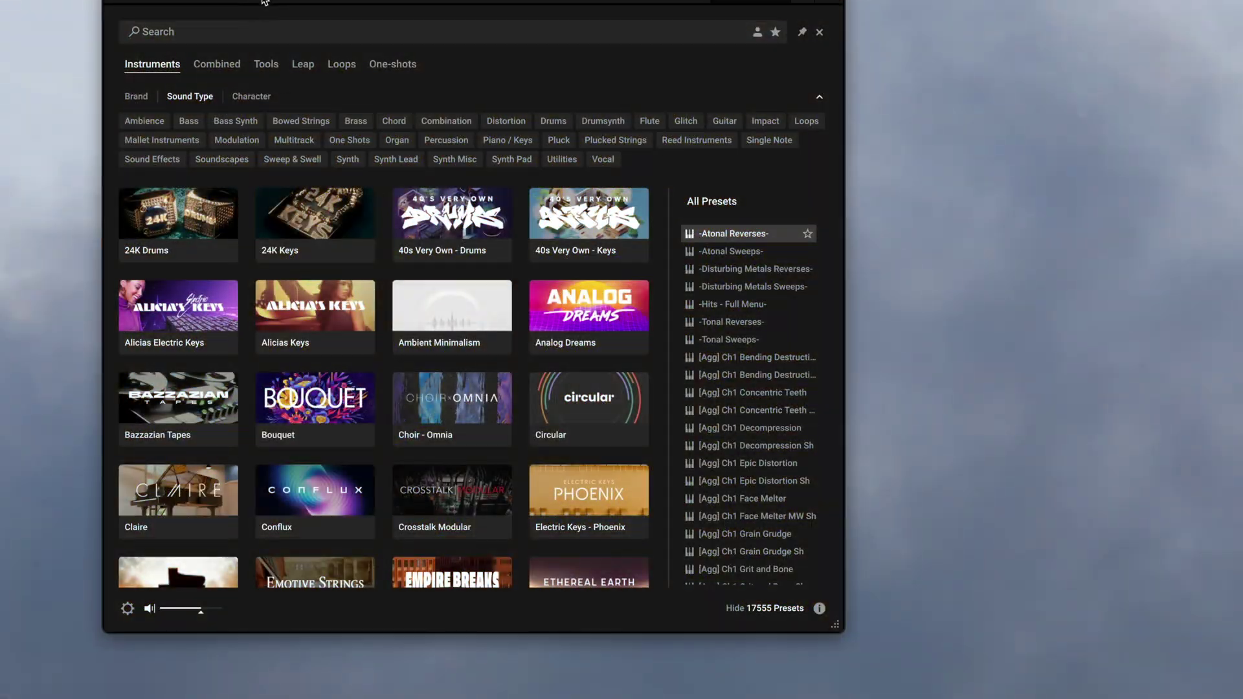
Step: Load 24K Keys.nki from the library's Instruments folder into Kontakt 8
{"action": "left_click", "coordinate": [228, 1]}
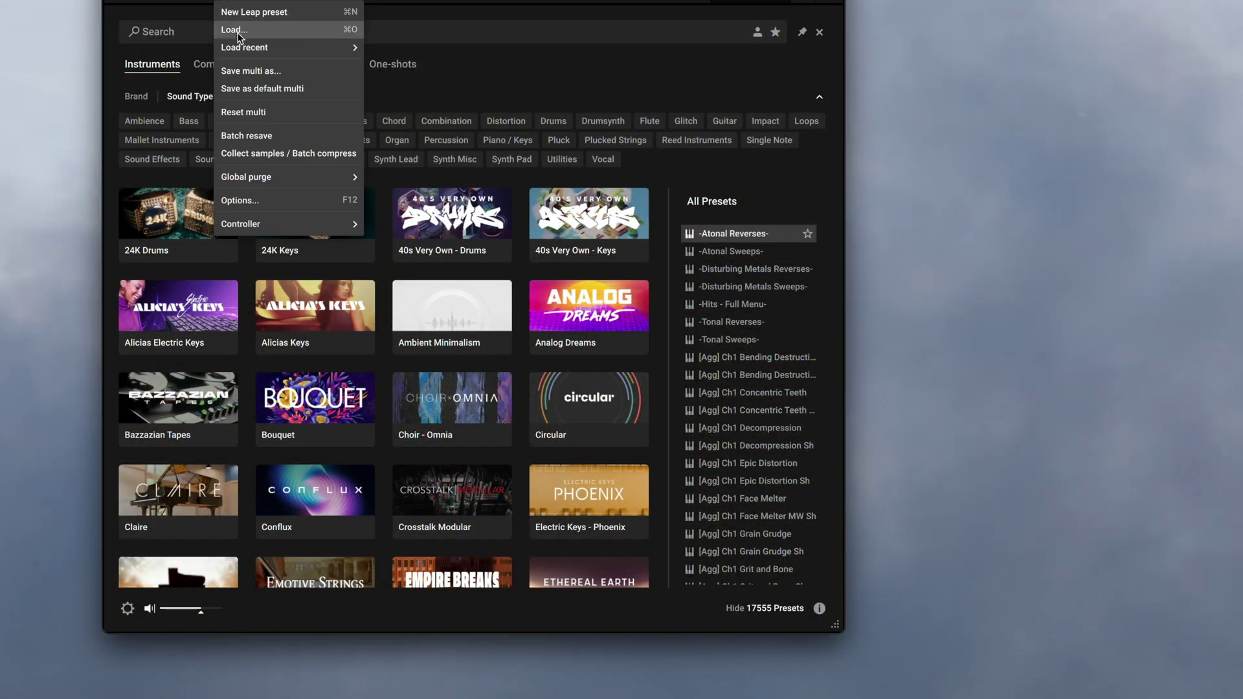
{"action": "mouse_move", "coordinate": [241, 49]}
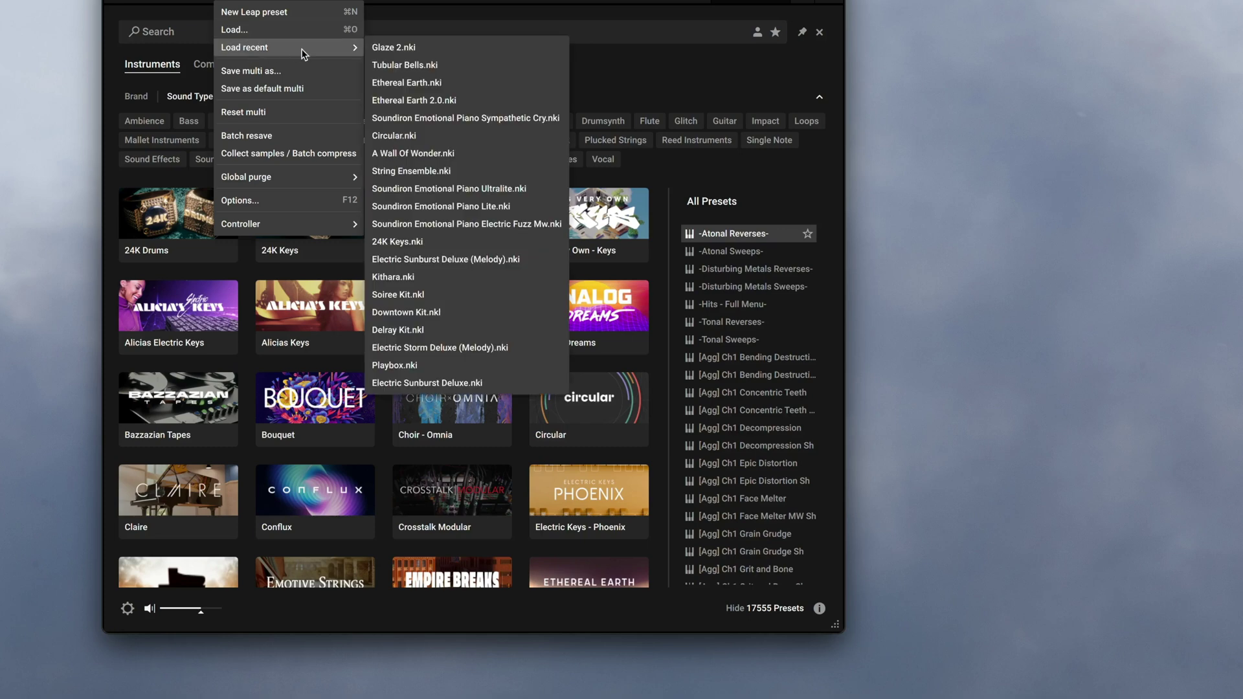
{"action": "left_click", "coordinate": [347, 31]}
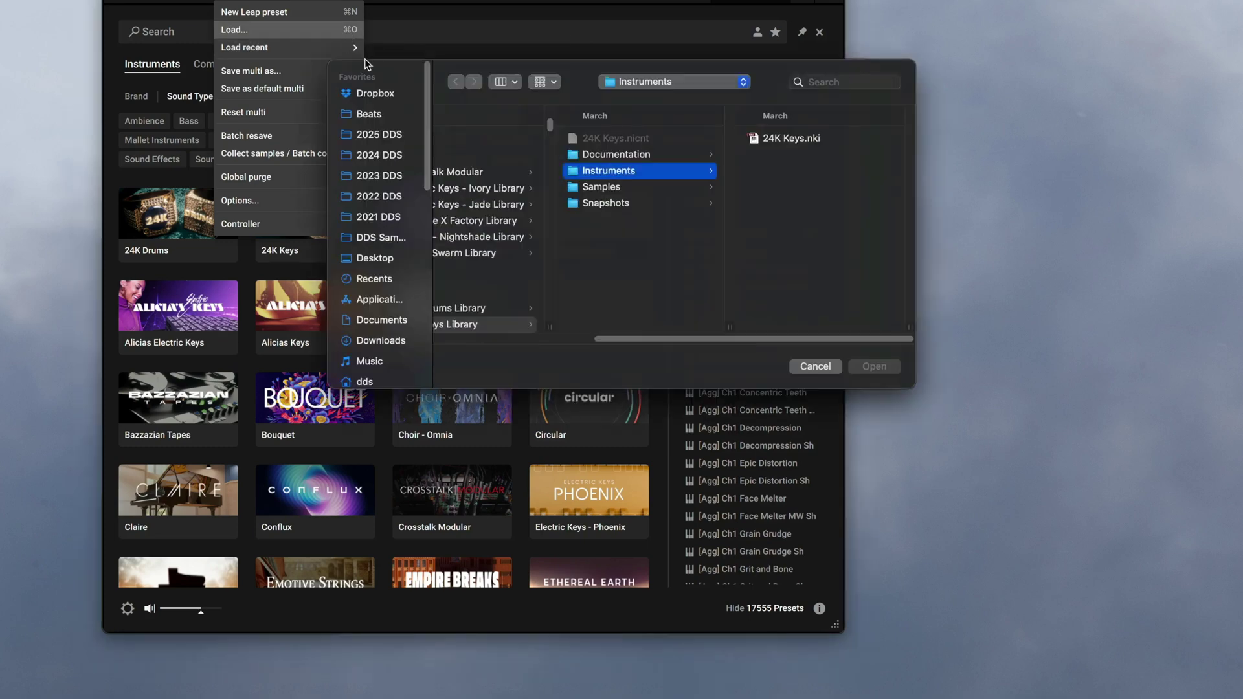
{"action": "left_click", "coordinate": [782, 141]}
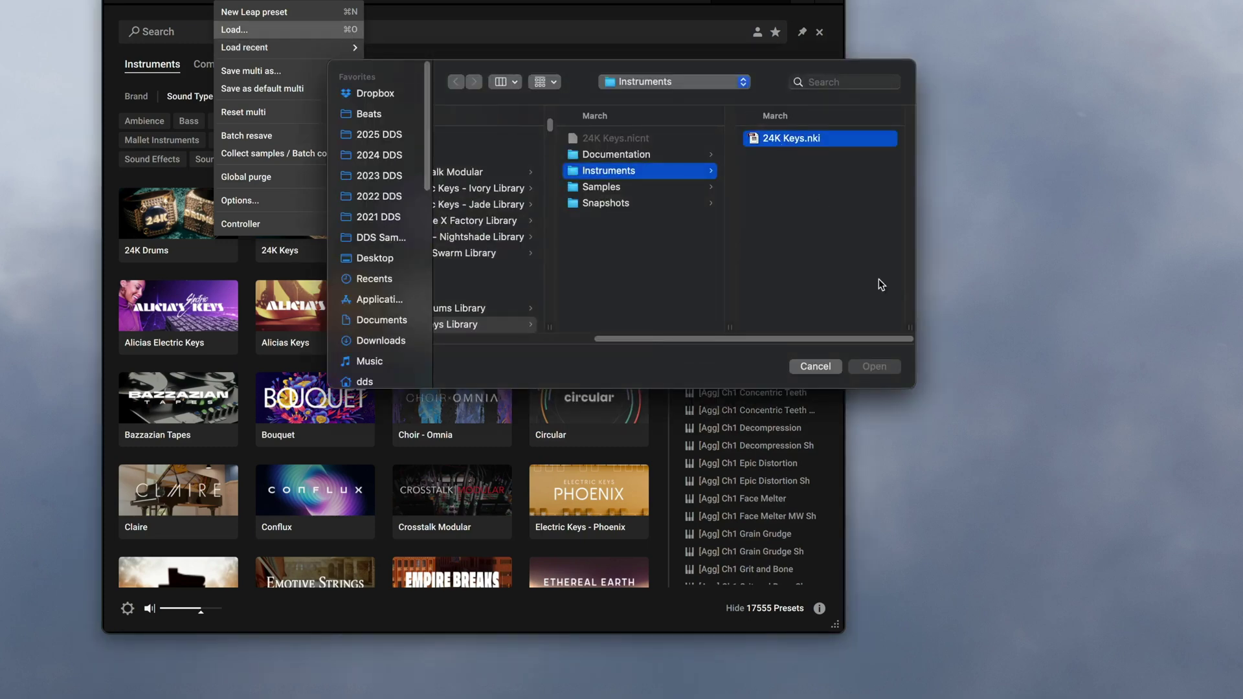
{"action": "left_click", "coordinate": [874, 367]}
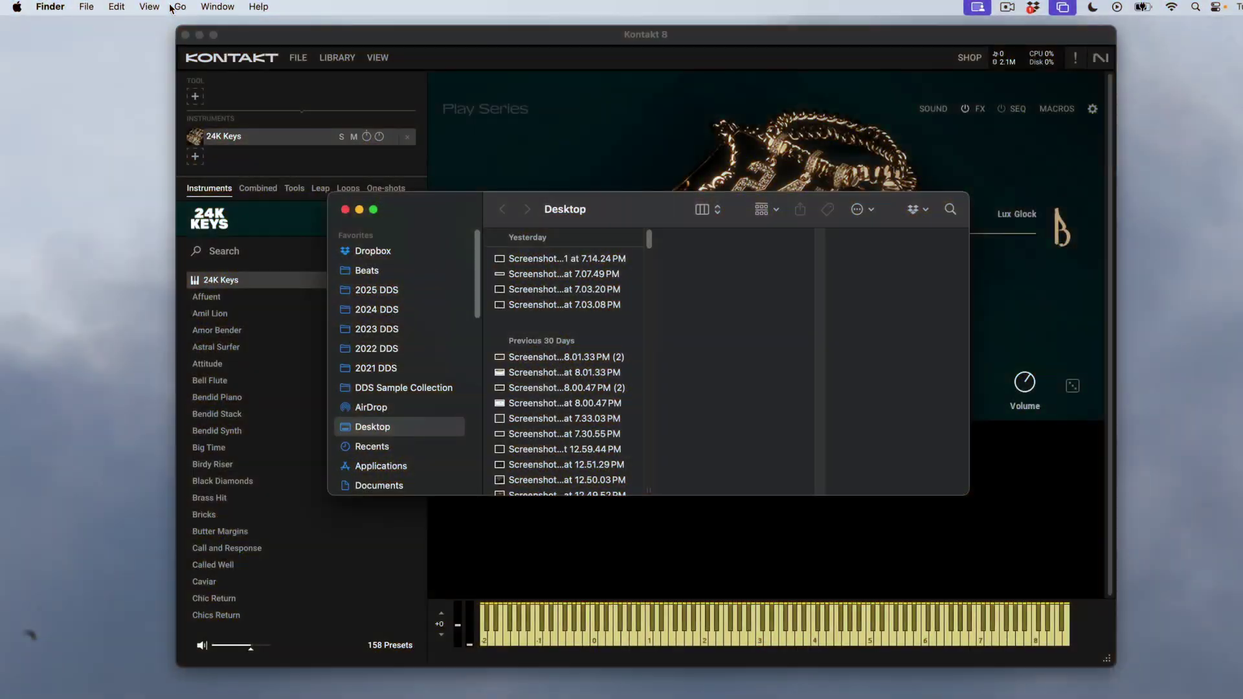
Step: Go to Library/Application Support/Native Instruments/Kontakt 8 in Finder and select komplete.db3
{"action": "left_click", "coordinate": [175, 6]}
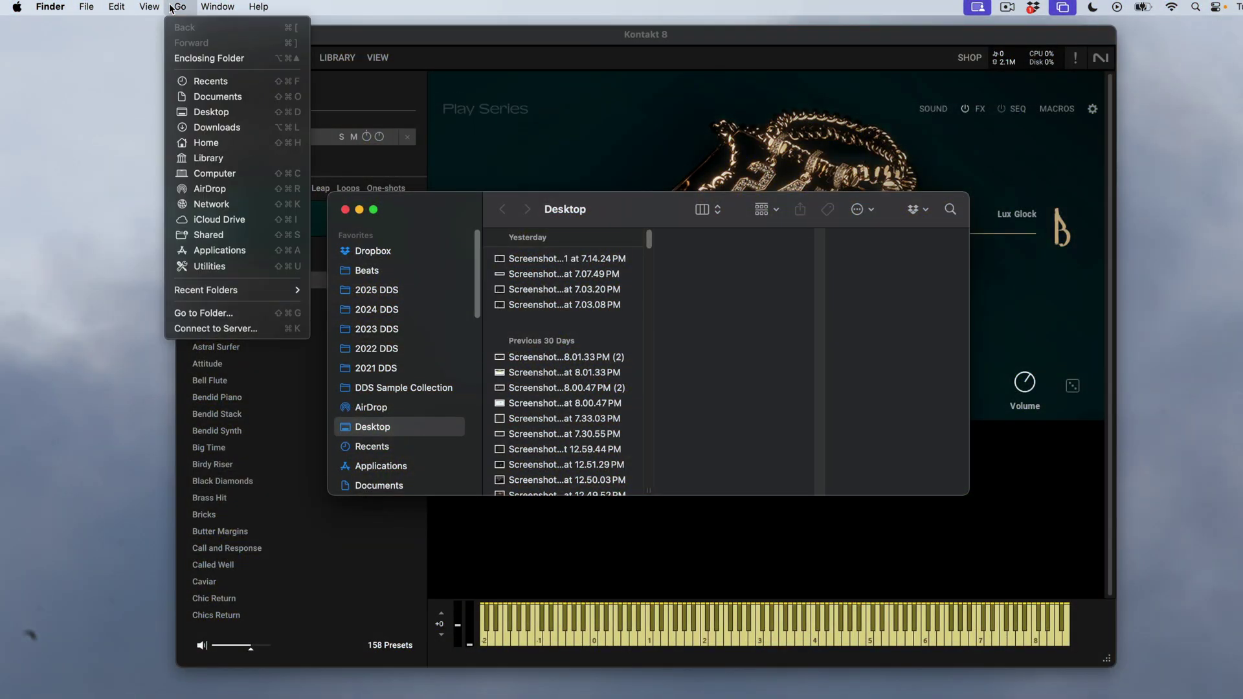
{"action": "left_click", "coordinate": [214, 158]}
{"action": "scroll", "coordinate": [744, 368], "scroll_direction": "down", "scroll_amount": 5}
{"action": "left_click", "coordinate": [740, 278]}
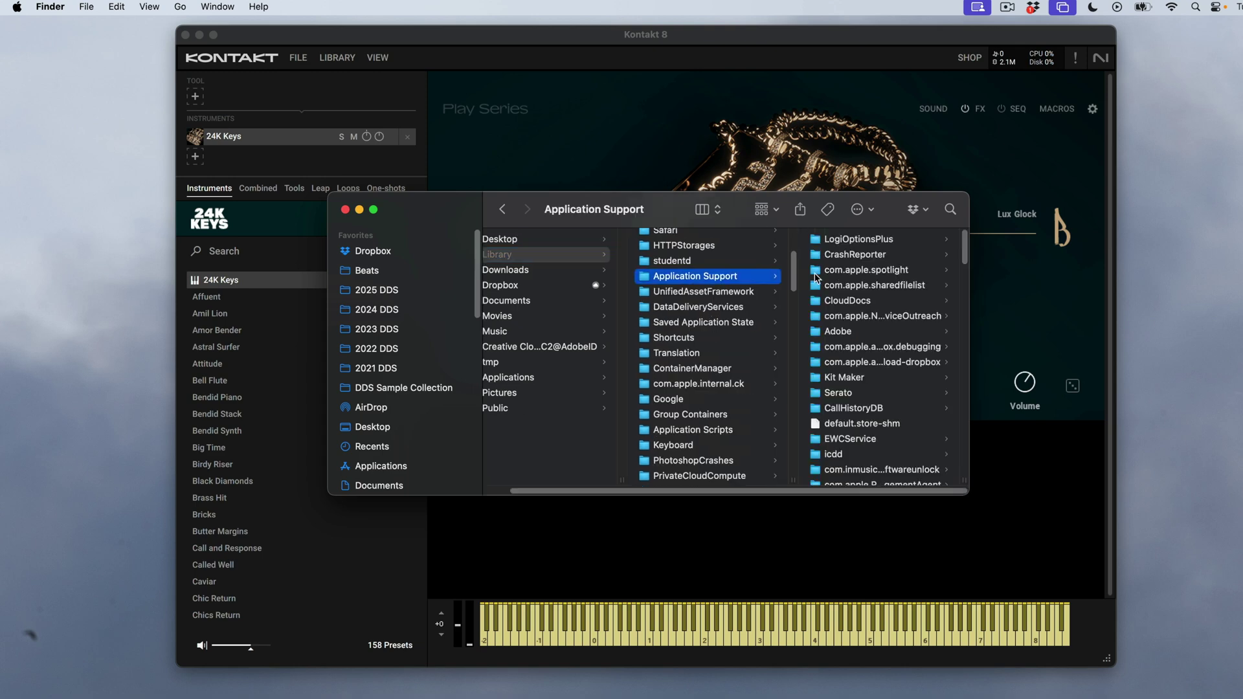
{"action": "scroll", "coordinate": [902, 353], "scroll_direction": "down", "scroll_amount": 5}
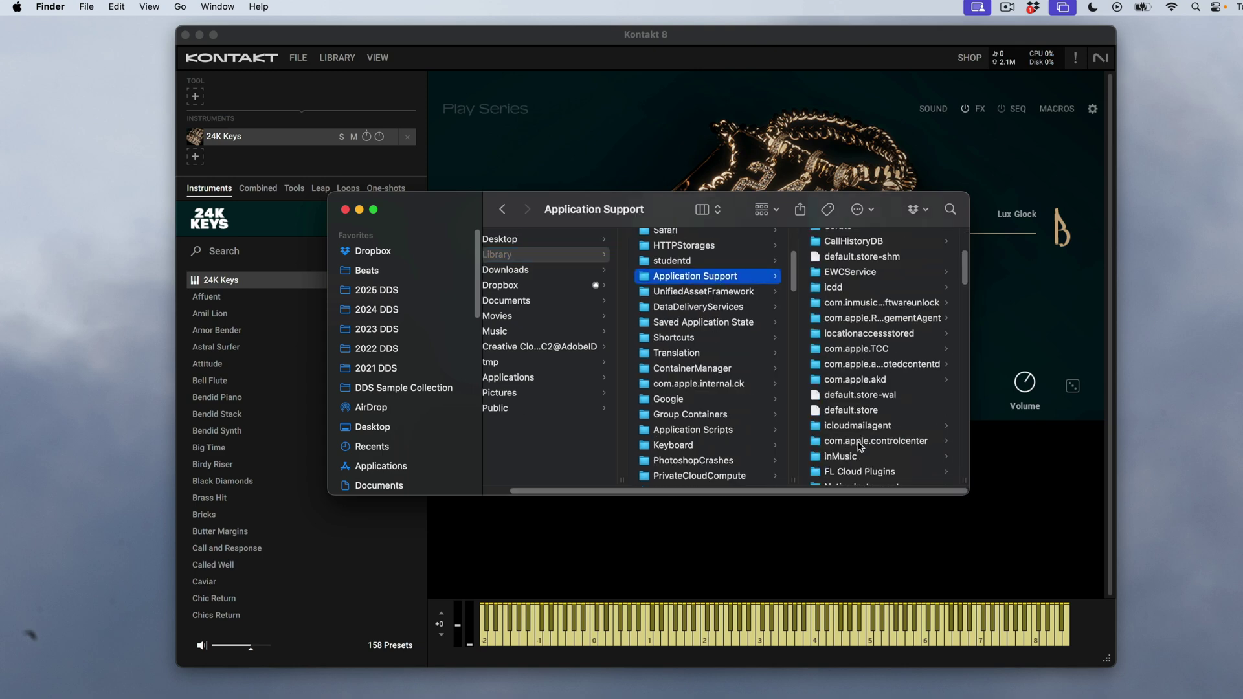
{"action": "scroll", "coordinate": [861, 440], "scroll_direction": "down", "scroll_amount": 3}
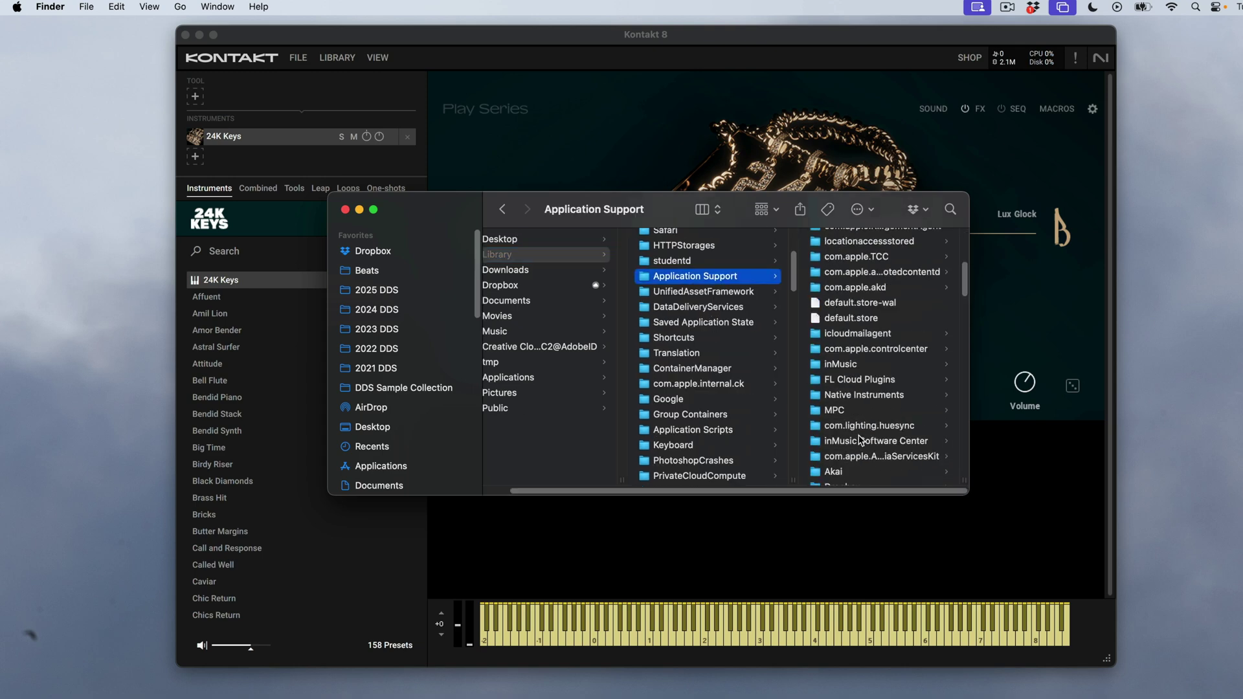
{"action": "left_click", "coordinate": [860, 396]}
{"action": "left_click", "coordinate": [870, 241]}
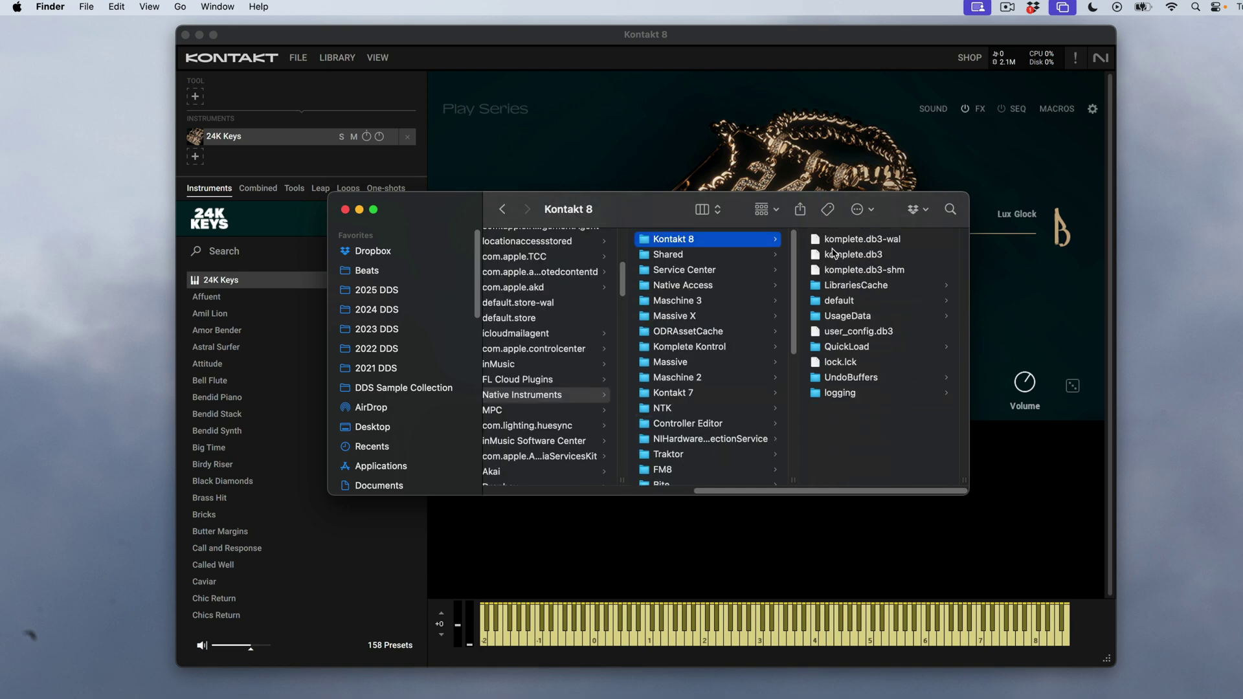
{"action": "left_click", "coordinate": [864, 260]}
Step: Show the Move to Trash context menu for komplete.db3, then dismiss it
{"action": "right_click", "coordinate": [863, 259]}
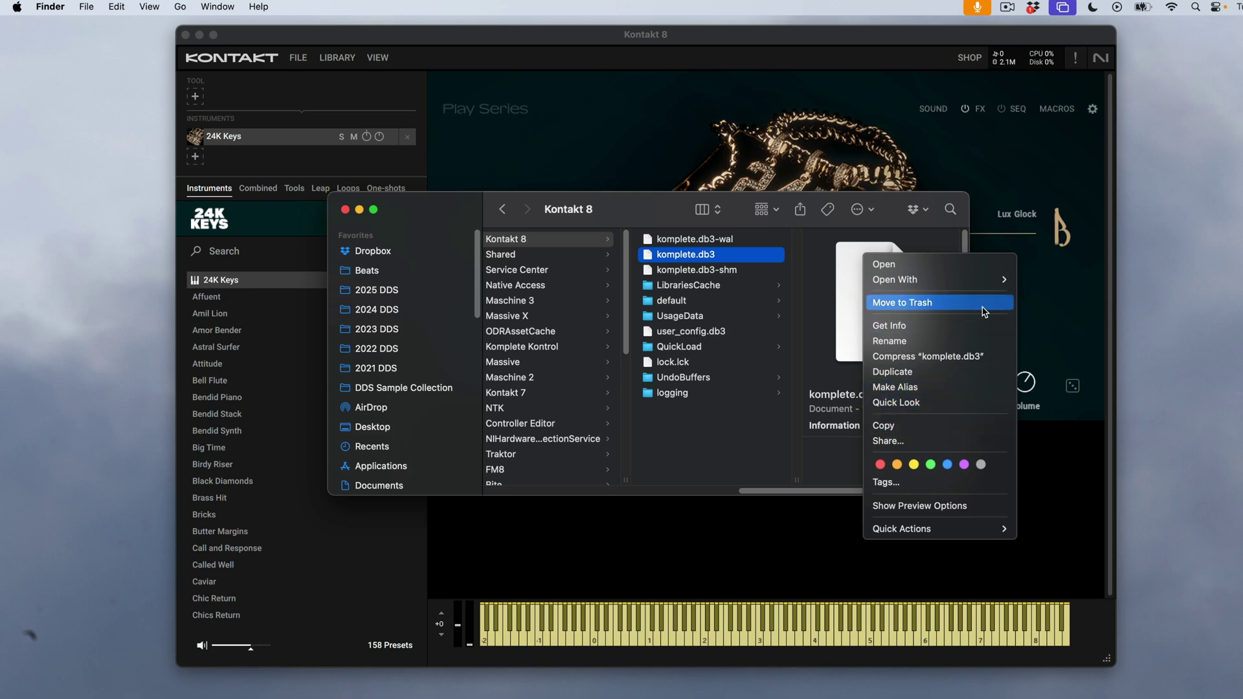
{"action": "left_click", "coordinate": [740, 204]}
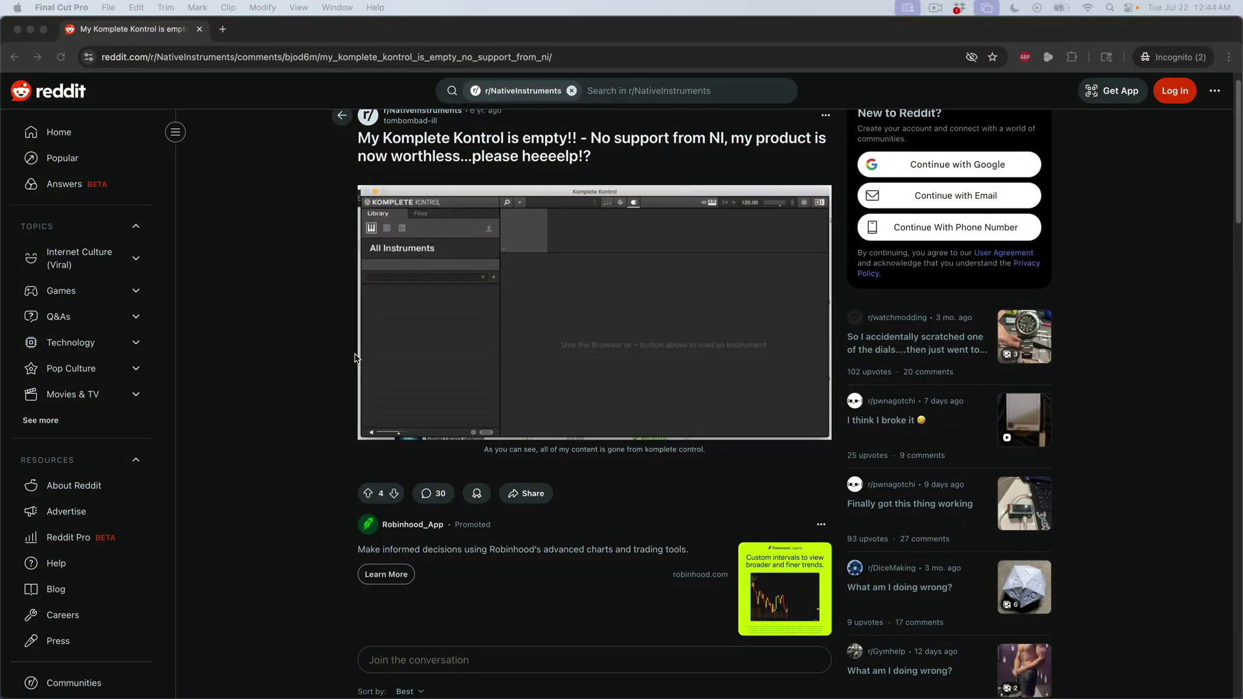
Step: Scroll the Reddit thread down to the poster's 'Problem Fixed' comment with NI's instructions
{"action": "scroll", "coordinate": [355, 358], "scroll_direction": "down", "scroll_amount": 1}
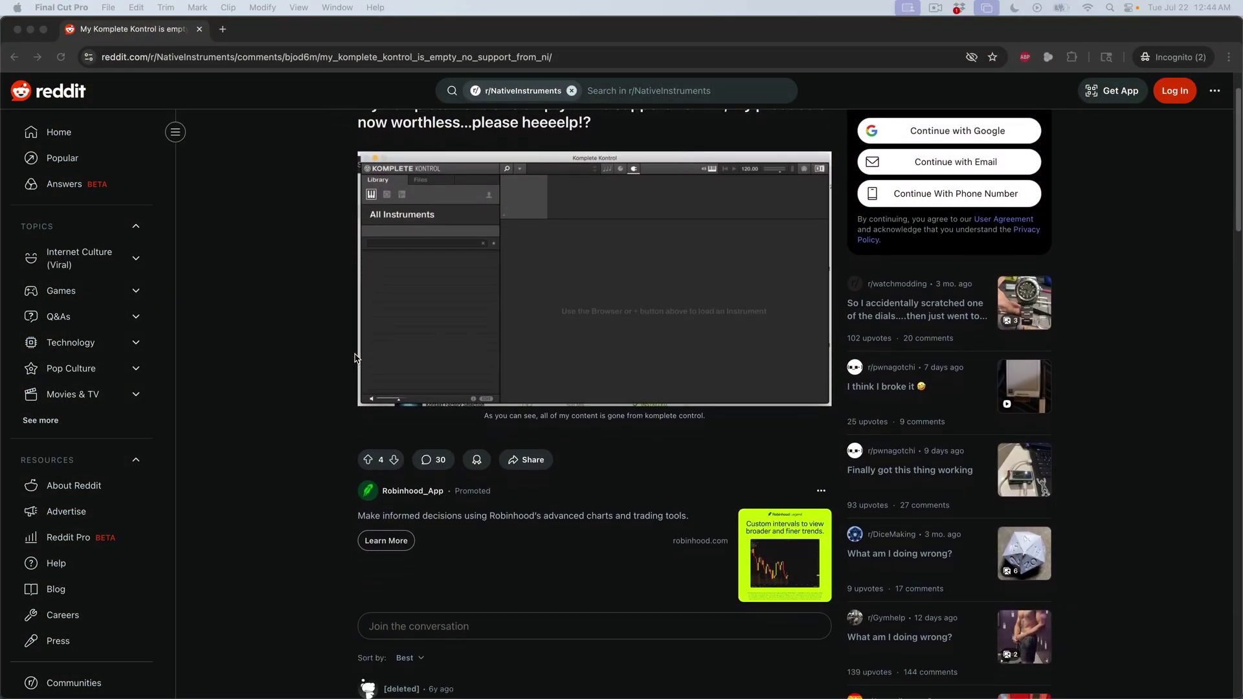
{"action": "scroll", "coordinate": [354, 358], "scroll_direction": "down", "scroll_amount": 1}
{"action": "scroll", "coordinate": [355, 358], "scroll_direction": "down", "scroll_amount": 3}
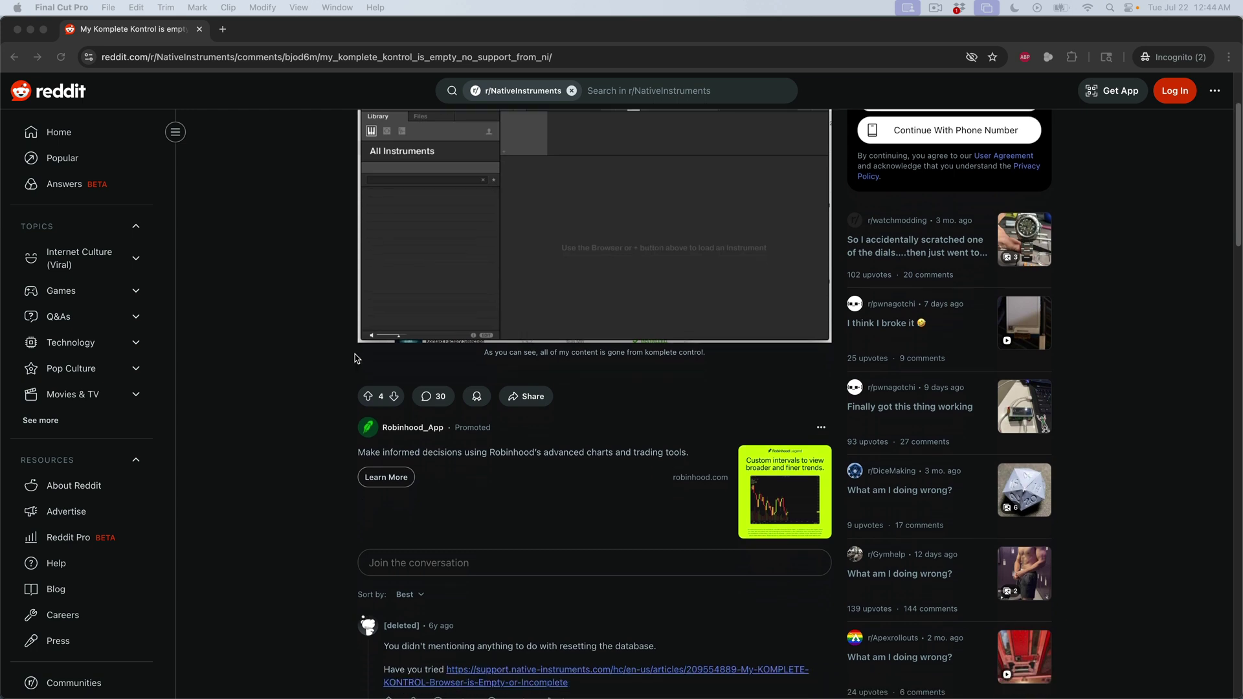
{"action": "scroll", "coordinate": [355, 357], "scroll_direction": "down", "scroll_amount": 2}
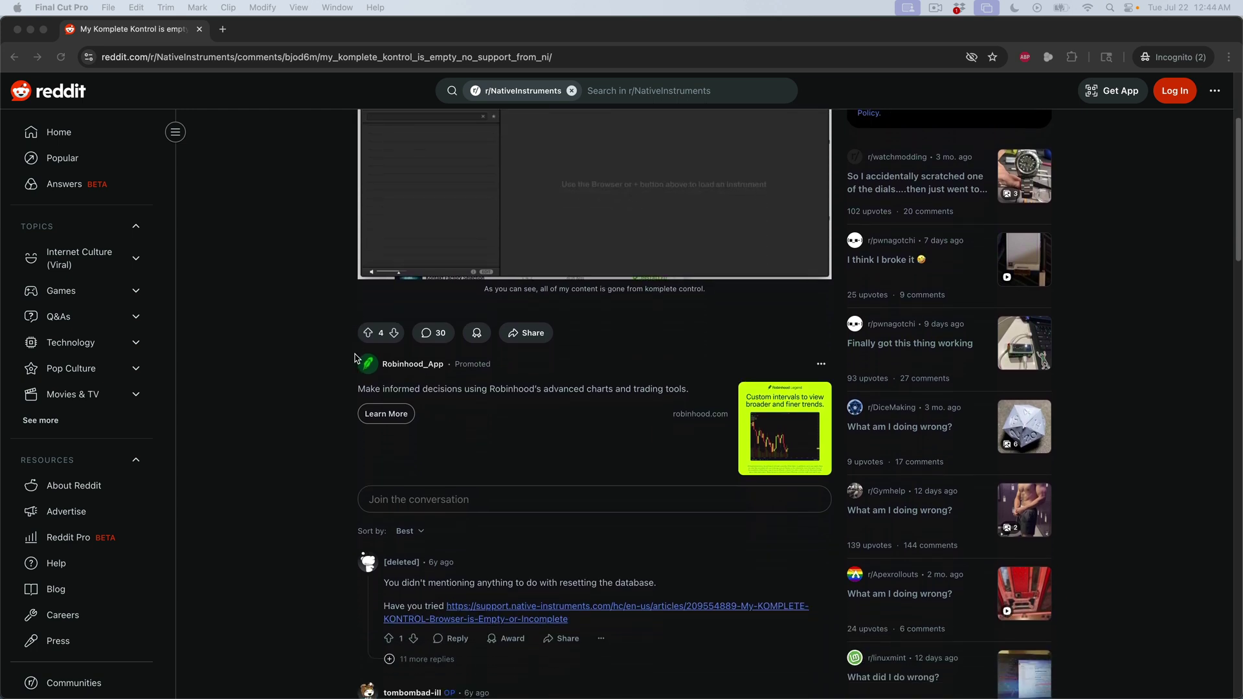
{"action": "scroll", "coordinate": [355, 357], "scroll_direction": "down", "scroll_amount": 2}
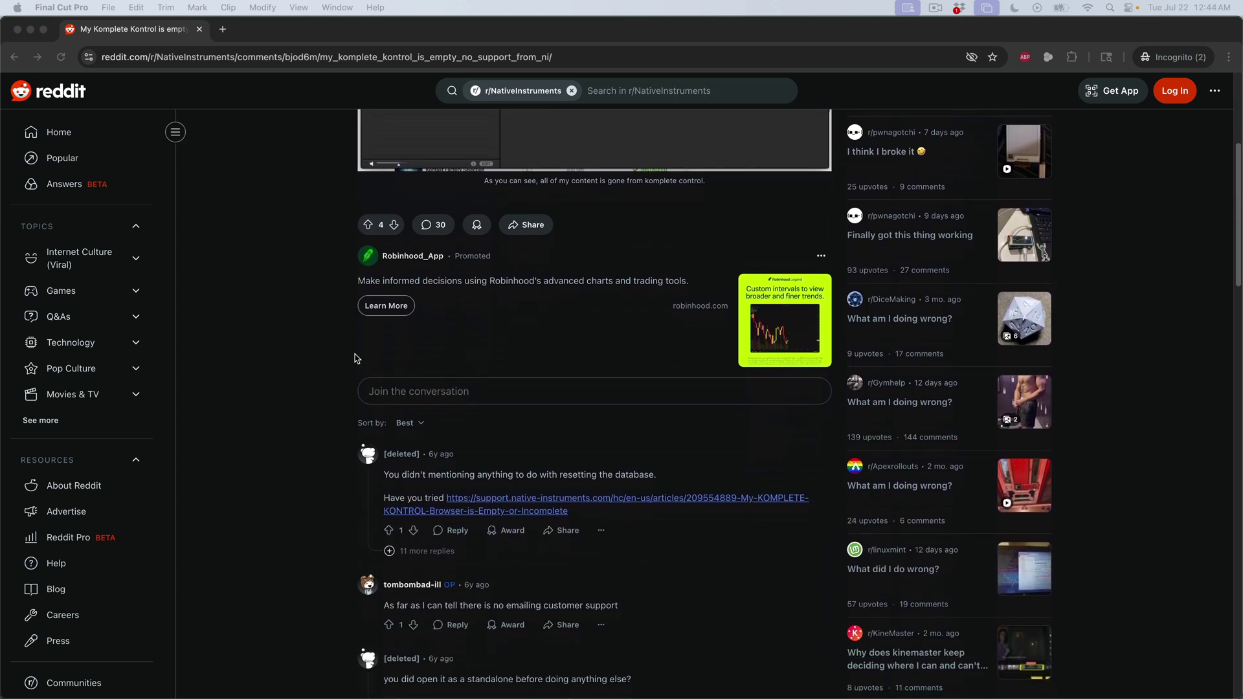
{"action": "scroll", "coordinate": [354, 358], "scroll_direction": "down", "scroll_amount": 3}
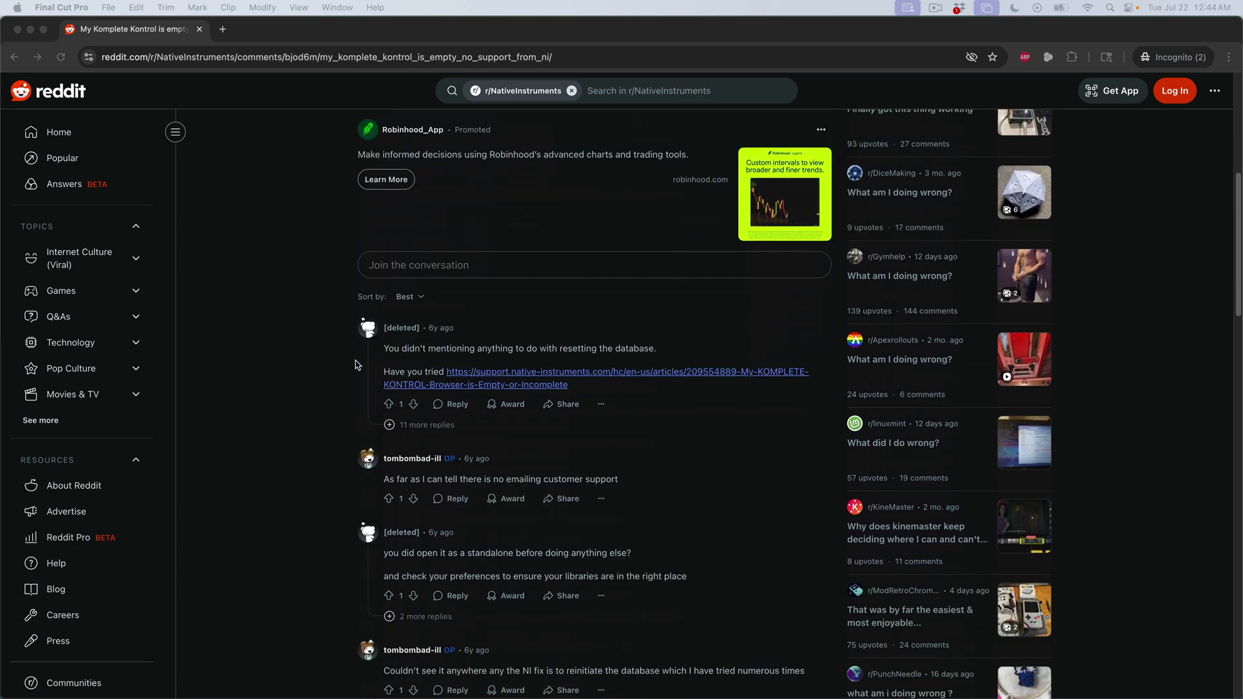
{"action": "scroll", "coordinate": [355, 372], "scroll_direction": "down", "scroll_amount": 1}
{"action": "scroll", "coordinate": [355, 373], "scroll_direction": "down", "scroll_amount": 6}
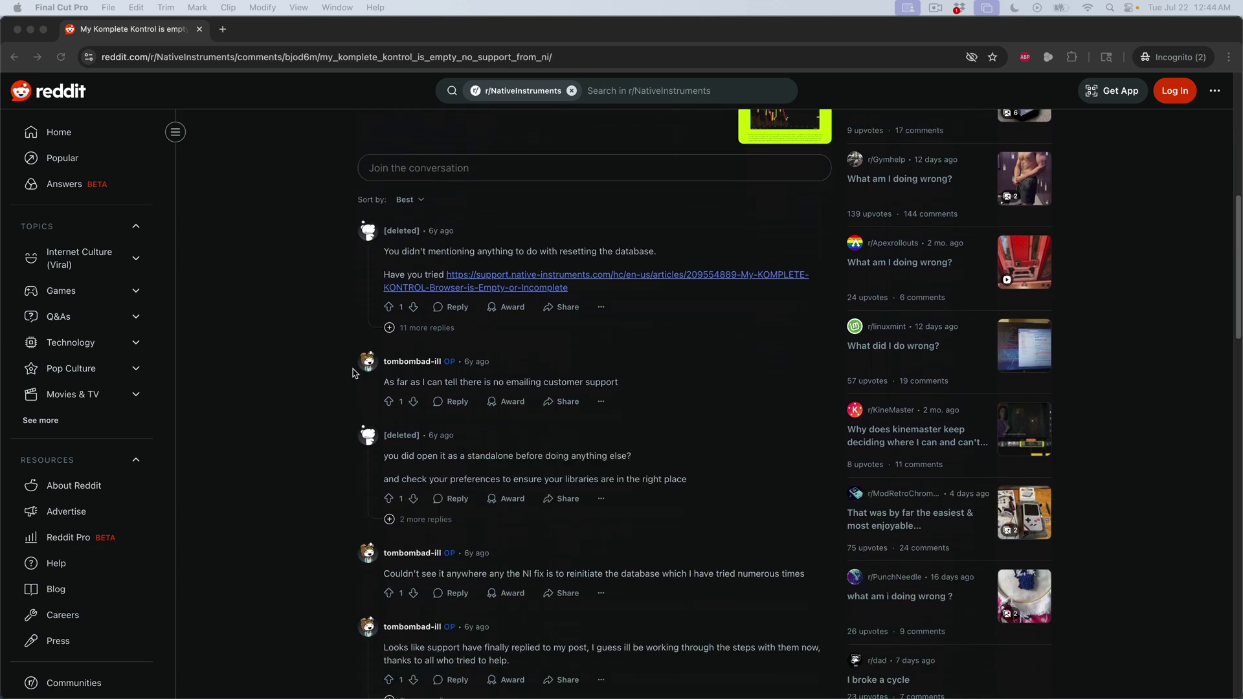
{"action": "scroll", "coordinate": [355, 373], "scroll_direction": "down", "scroll_amount": 1}
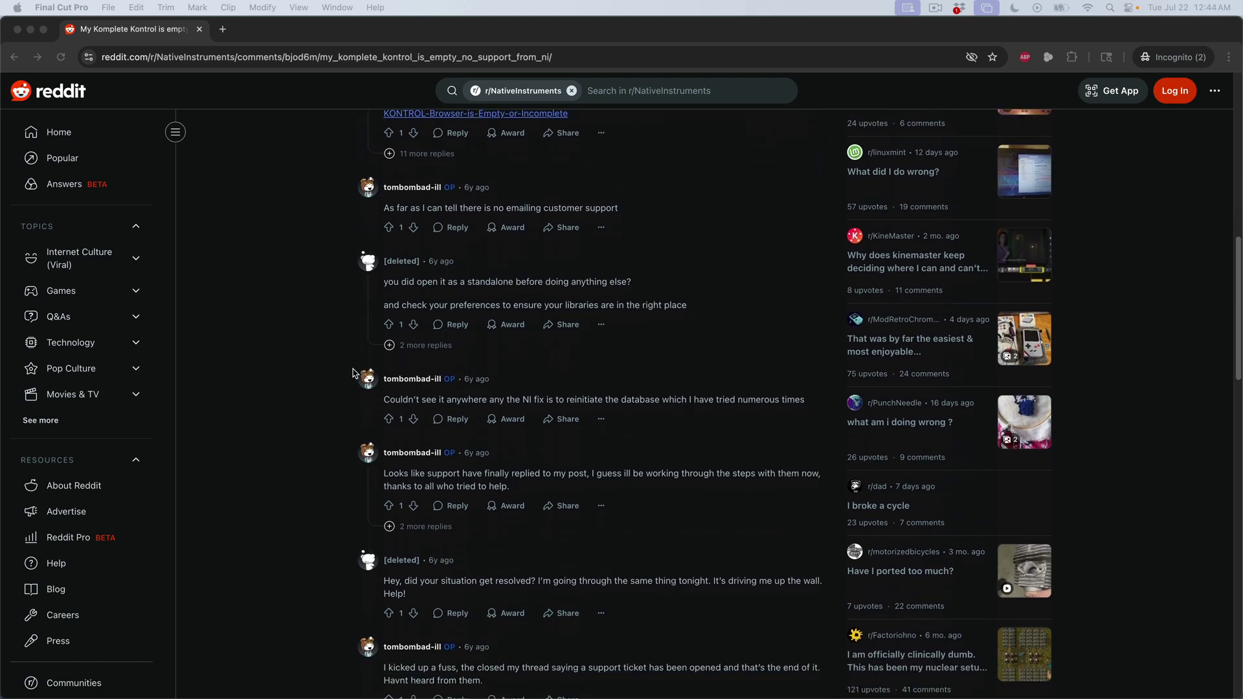
{"action": "scroll", "coordinate": [355, 373], "scroll_direction": "down", "scroll_amount": 3}
{"action": "scroll", "coordinate": [353, 374], "scroll_direction": "down", "scroll_amount": 9}
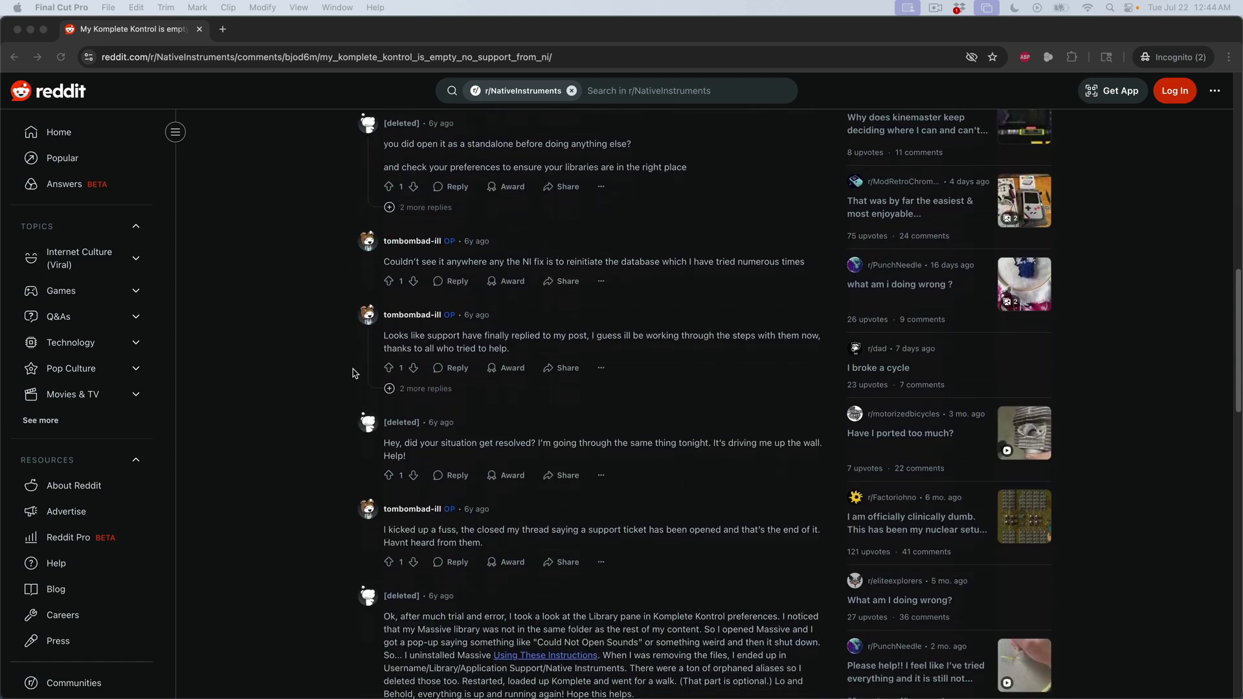
{"action": "scroll", "coordinate": [353, 373], "scroll_direction": "down", "scroll_amount": 11}
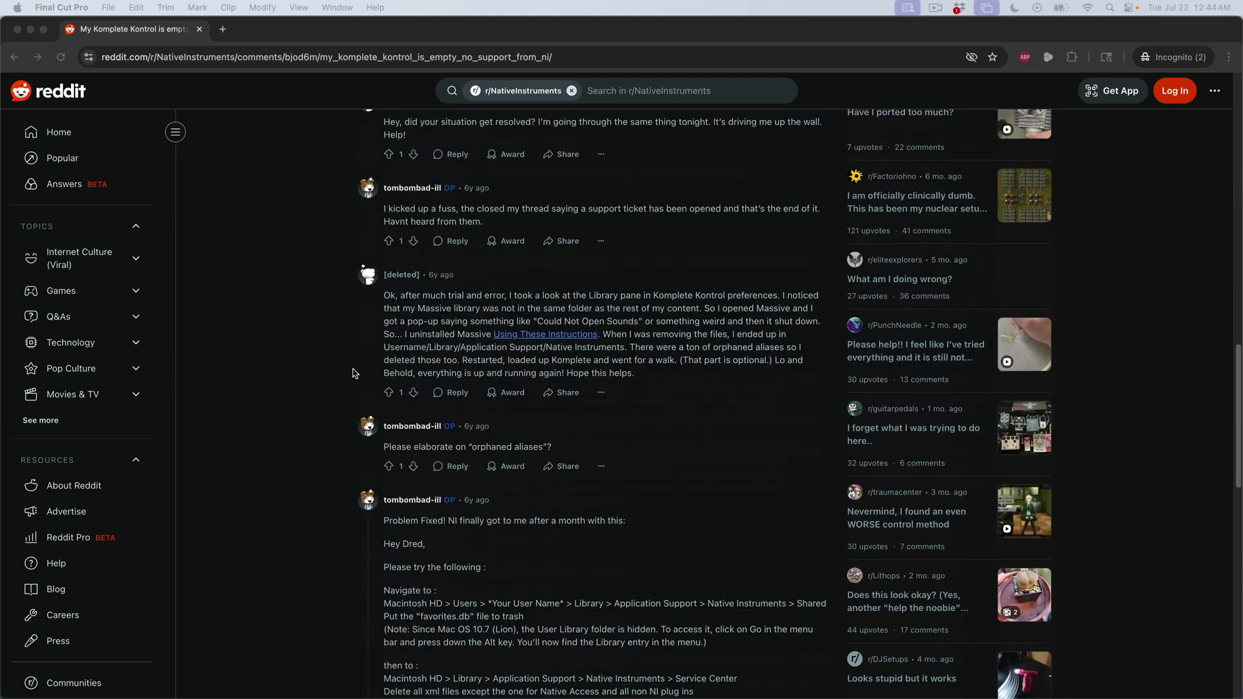